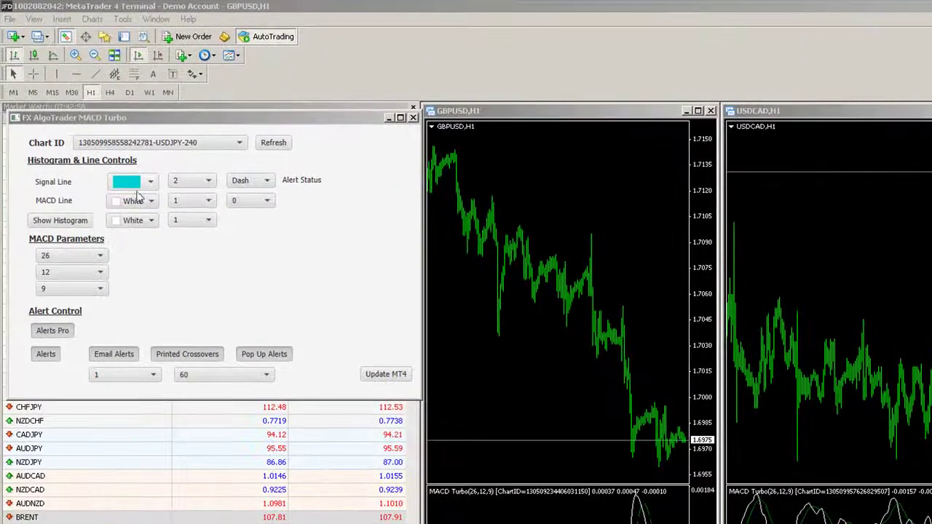
Drag the MACD Turbo panel down and to the right, off the charts.
{"action": "mouse_move", "coordinate": [125, 118]}
{"action": "left_mouse_down"}
{"action": "mouse_move", "coordinate": [135, 161]}
{"action": "mouse_move", "coordinate": [422, 202]}
{"action": "mouse_move", "coordinate": [177, 120]}
{"action": "left_mouse_up"}
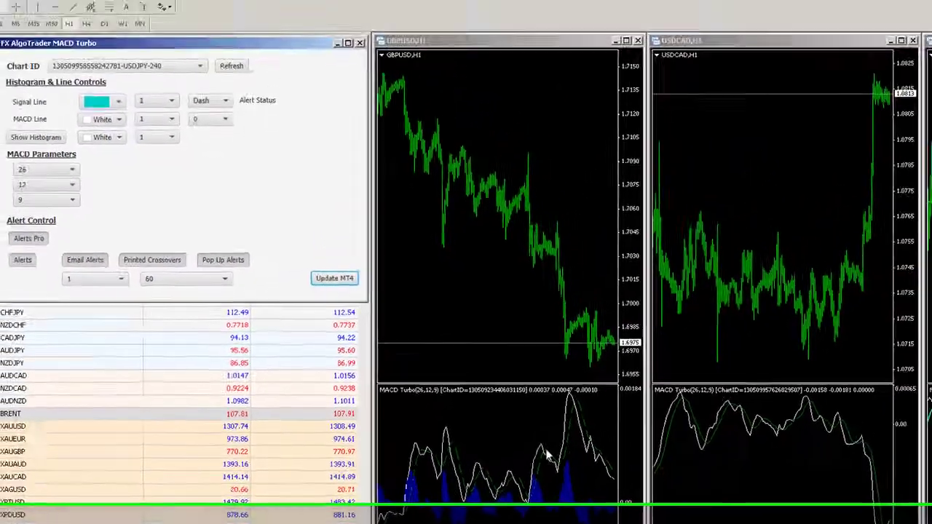
Check the GBPUSD MACD Turbo alert inputs, cancel unchanged, and restore the MACD Turbo panel.
{"action": "right_click", "coordinate": [532, 478]}
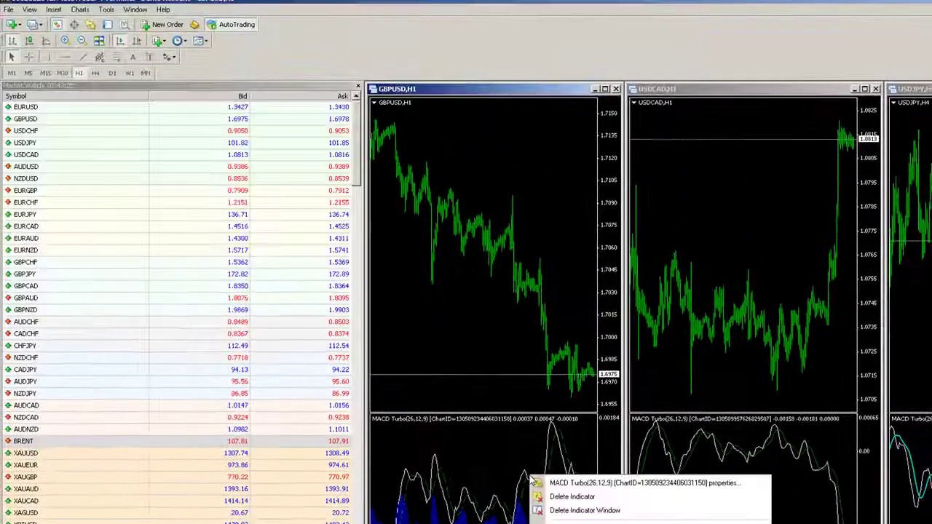
{"action": "left_click", "coordinate": [554, 484]}
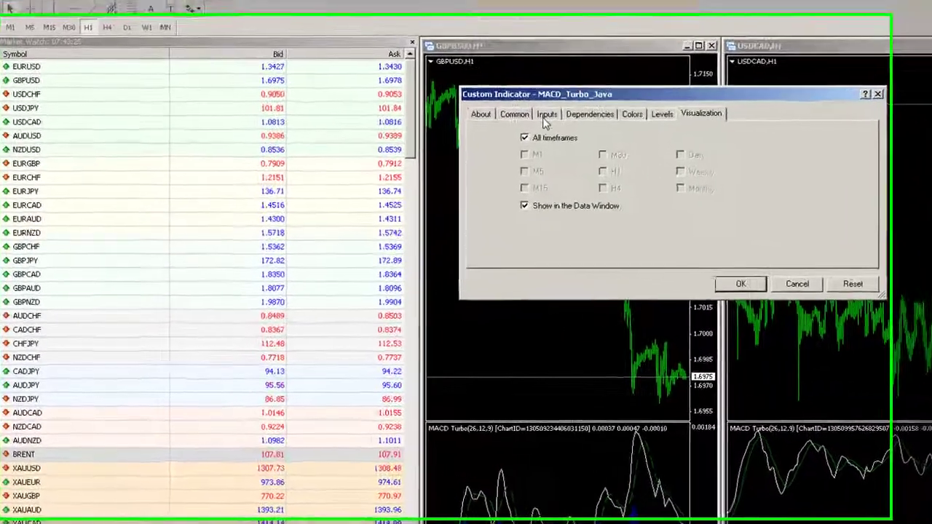
{"action": "left_click", "coordinate": [473, 148]}
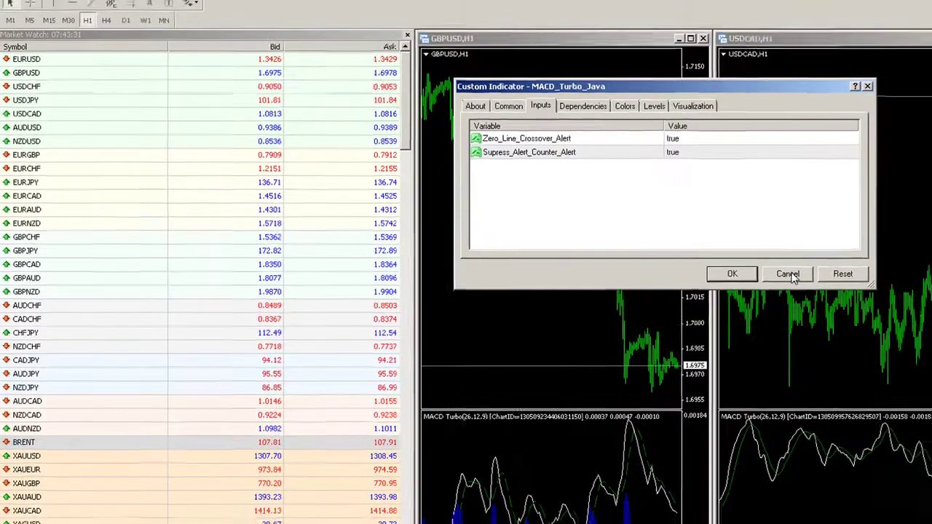
{"action": "left_click", "coordinate": [843, 280]}
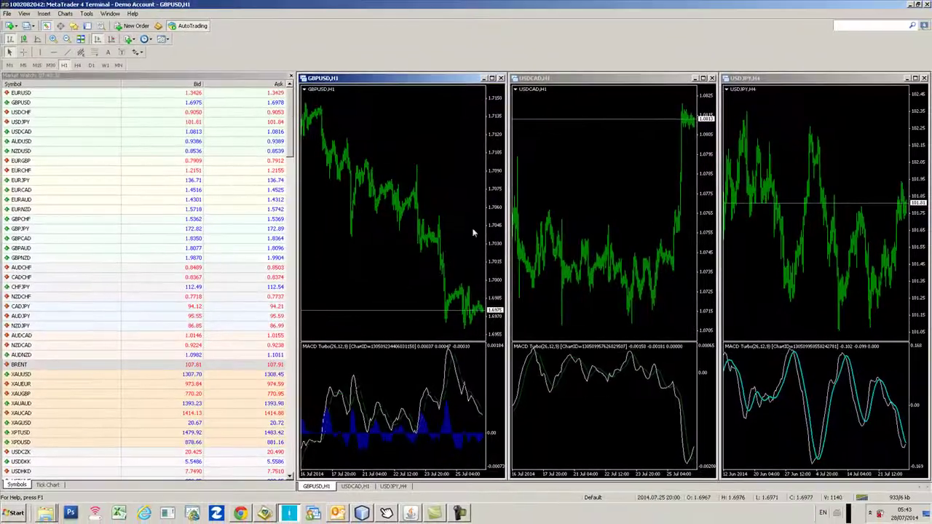
{"action": "left_click", "coordinate": [410, 514]}
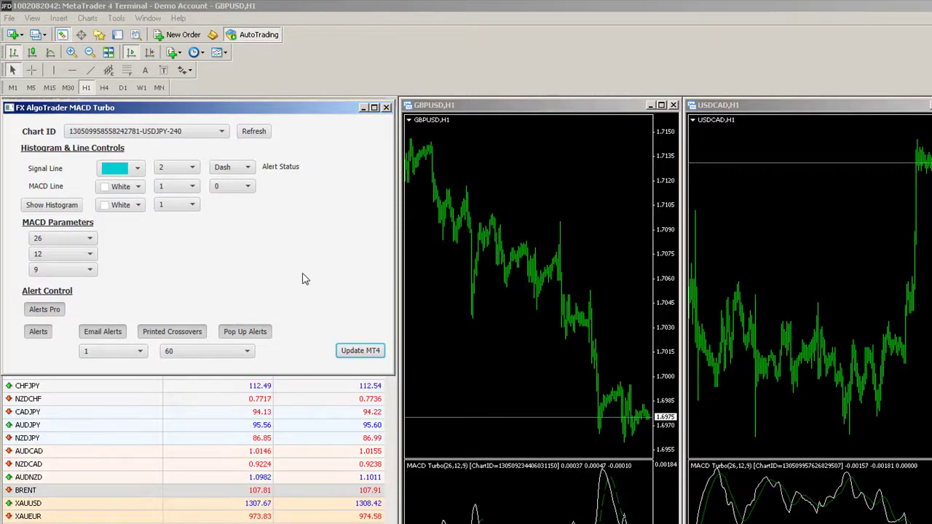
Refresh the MACD Turbo chart list and show the three chart IDs in the Chart ID dropdown.
{"action": "left_click", "coordinate": [251, 135]}
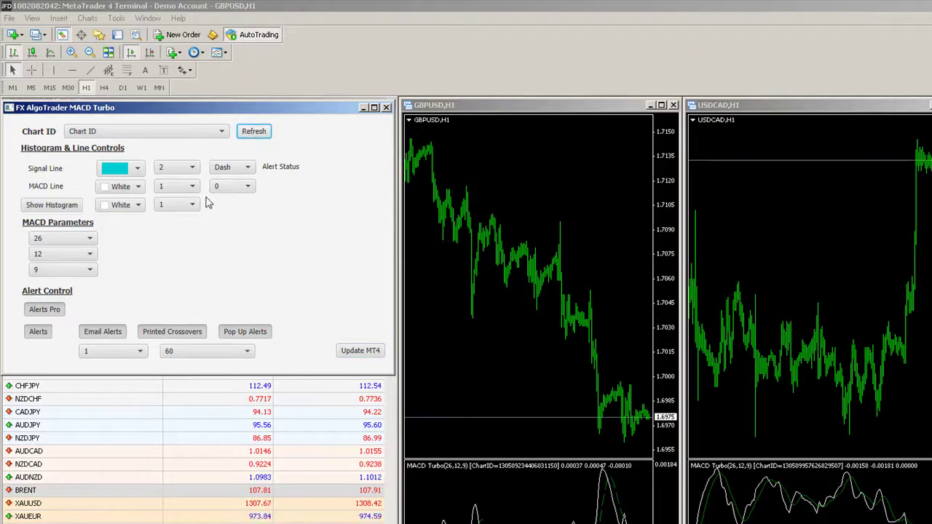
{"action": "left_click", "coordinate": [188, 135]}
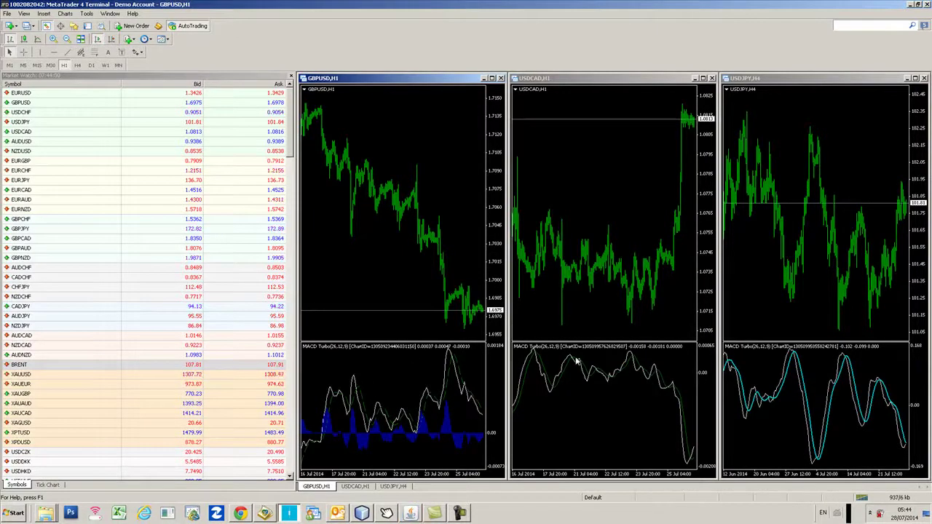
{"action": "left_click", "coordinate": [412, 514]}
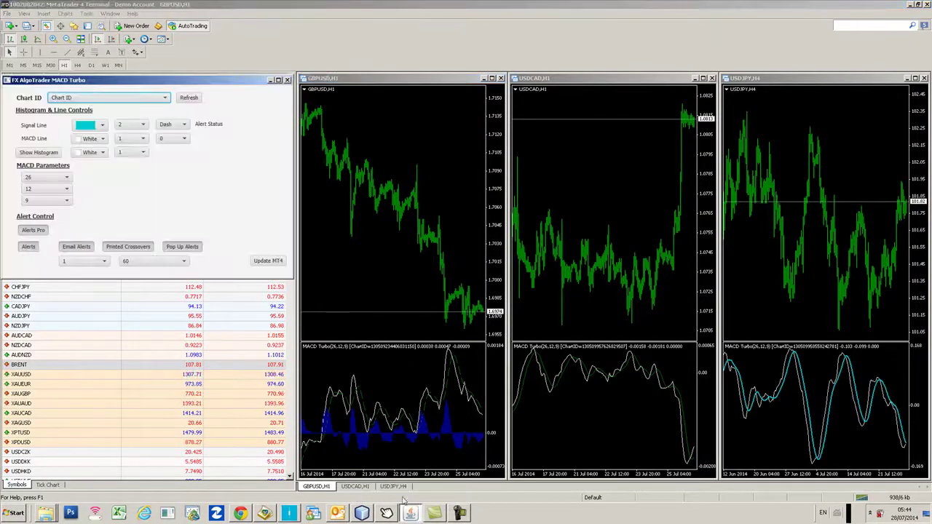
{"action": "left_click", "coordinate": [128, 99]}
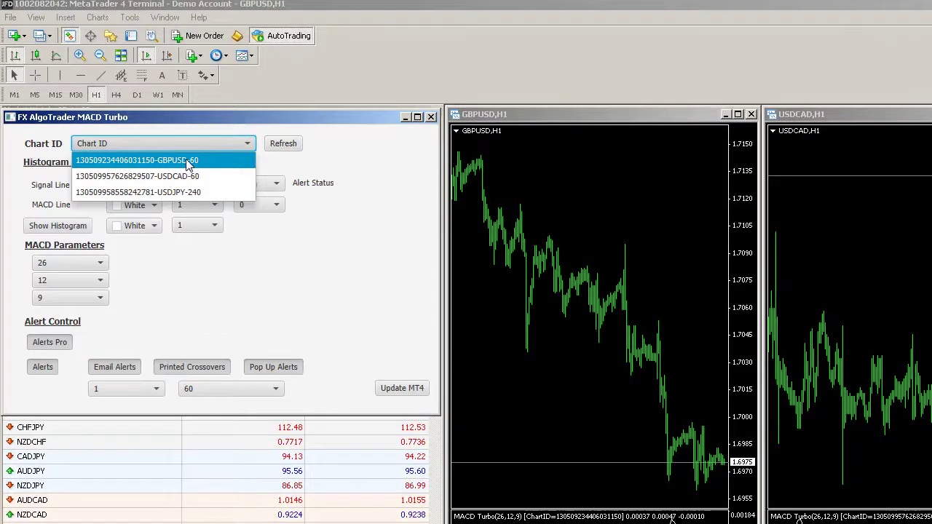
Select the GBPUSD chart ID, turn off its histogram, and update MT4.
{"action": "left_click", "coordinate": [187, 162]}
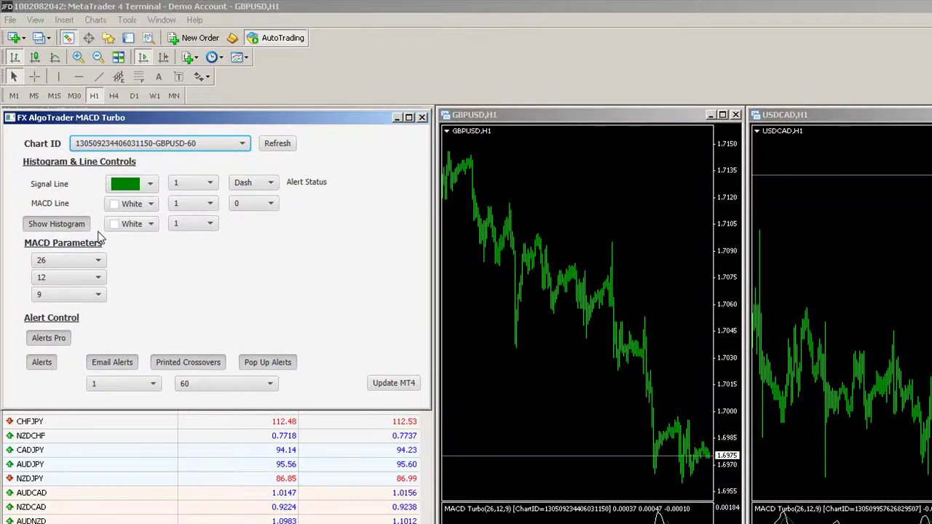
{"action": "left_click", "coordinate": [76, 226]}
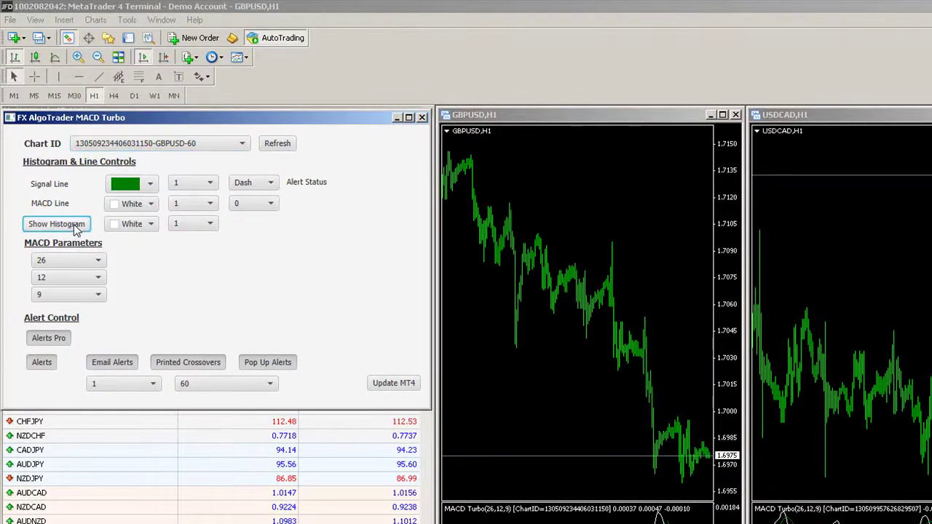
{"action": "left_click", "coordinate": [388, 385]}
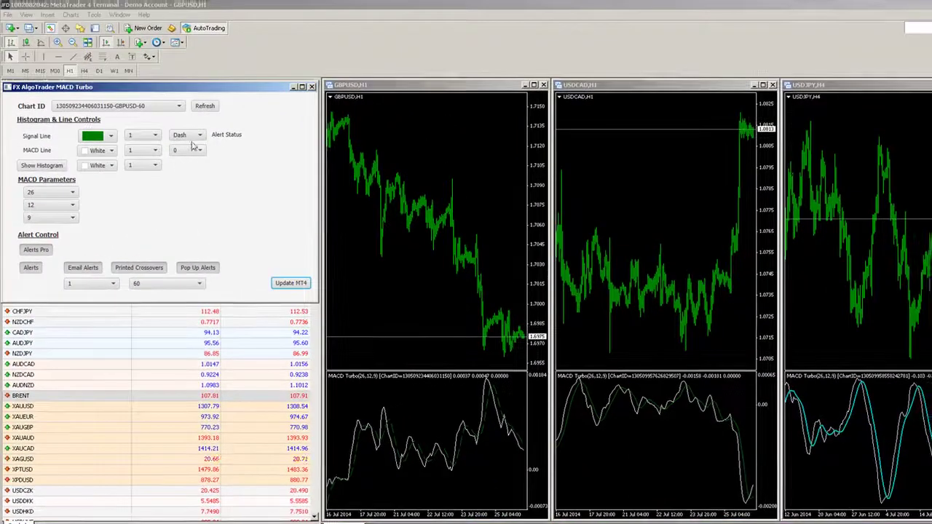
Make the GBPUSD signal line solid and cyan.
{"action": "left_click", "coordinate": [197, 136]}
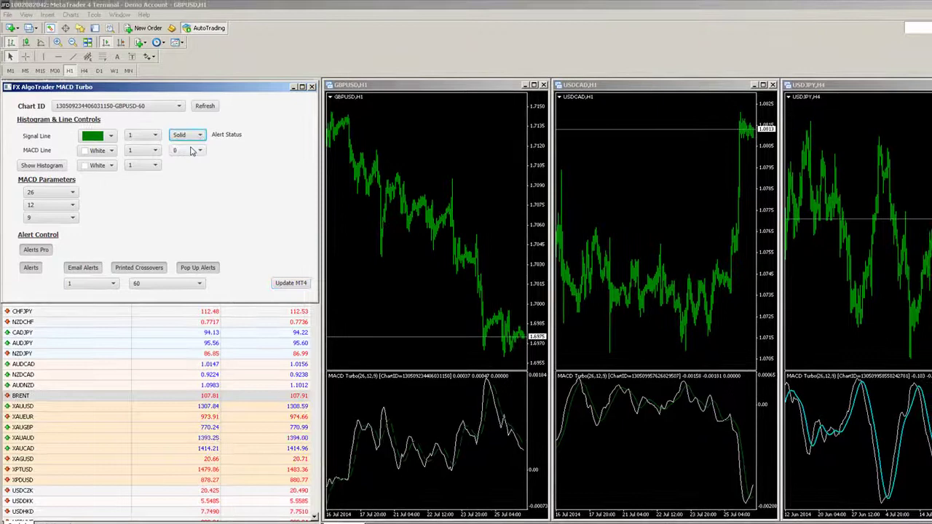
{"action": "left_click", "coordinate": [282, 284]}
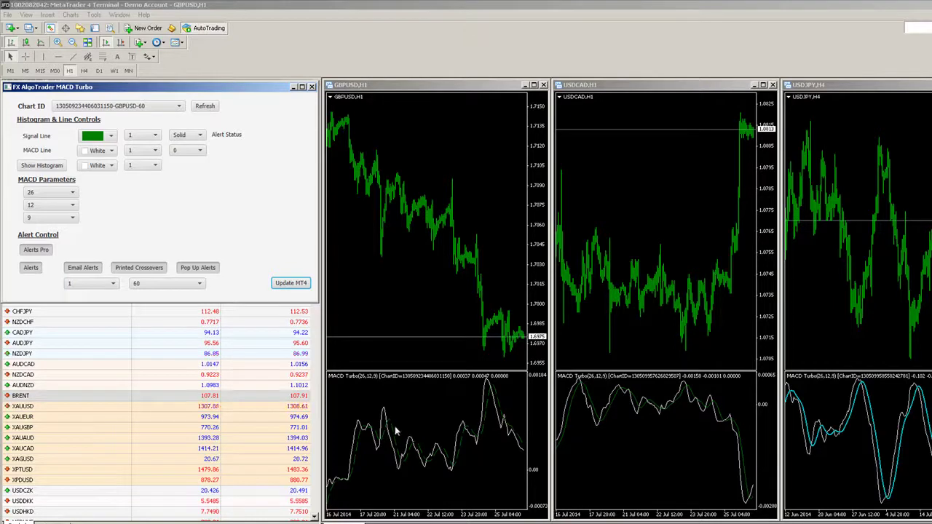
{"action": "left_click", "coordinate": [109, 137]}
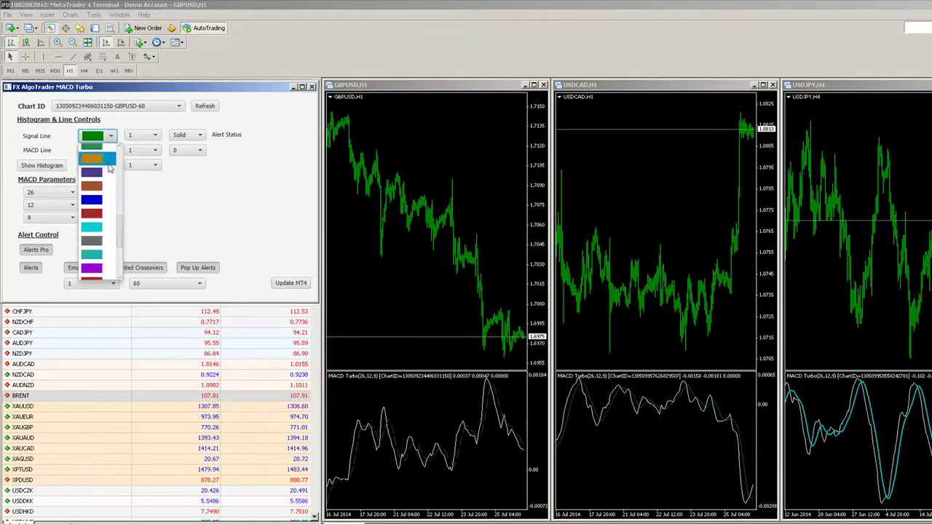
{"action": "left_click", "coordinate": [100, 228]}
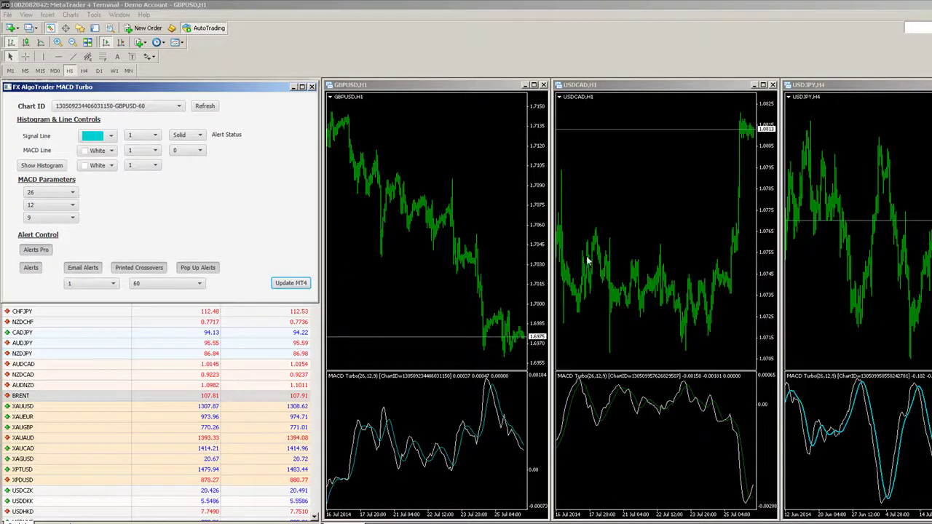
Give the USDJPY-240 chart a histogram and a cyan signal line, then update MT4.
{"action": "left_click", "coordinate": [107, 109]}
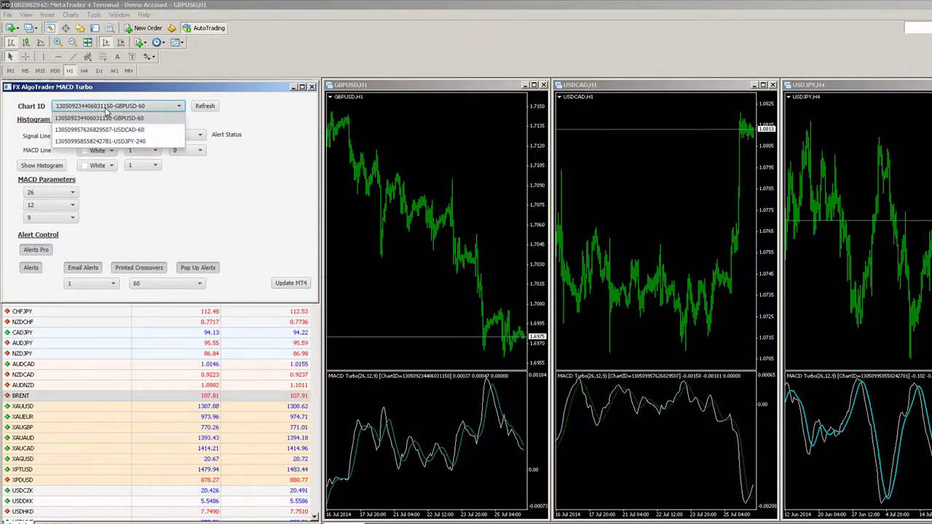
{"action": "left_click", "coordinate": [121, 142]}
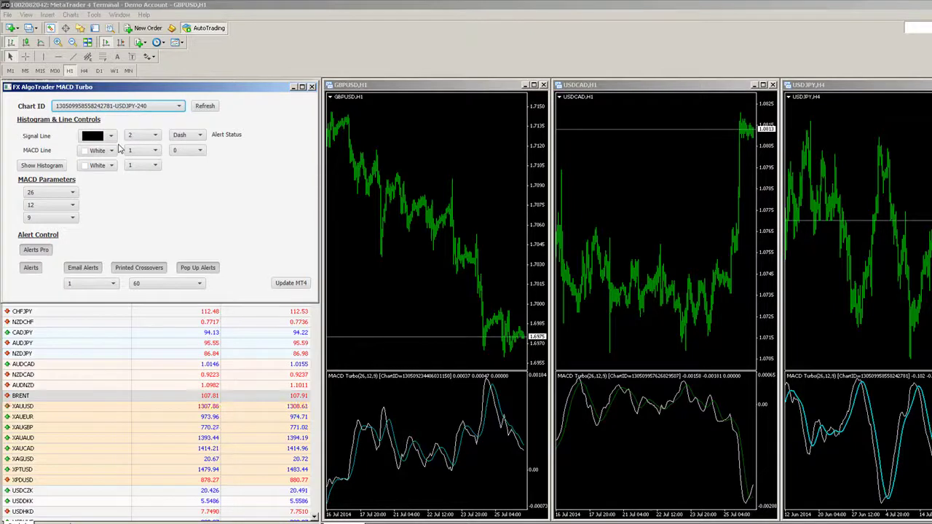
{"action": "left_click", "coordinate": [42, 165]}
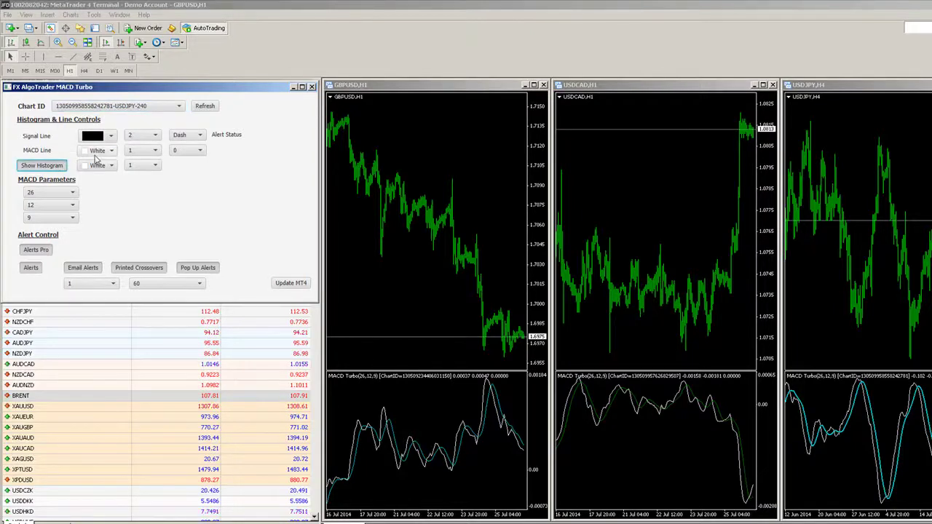
{"action": "left_click", "coordinate": [112, 137]}
{"action": "left_click", "coordinate": [94, 228]}
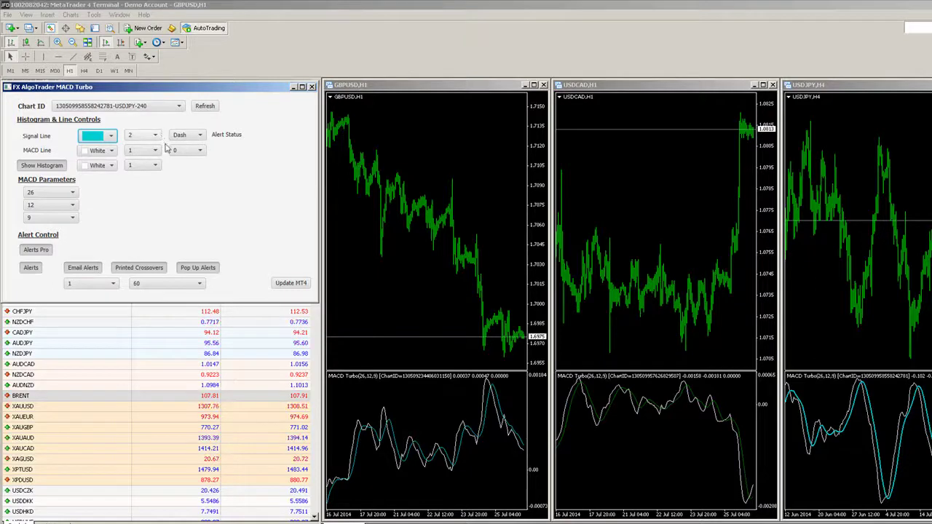
{"action": "left_click", "coordinate": [292, 284]}
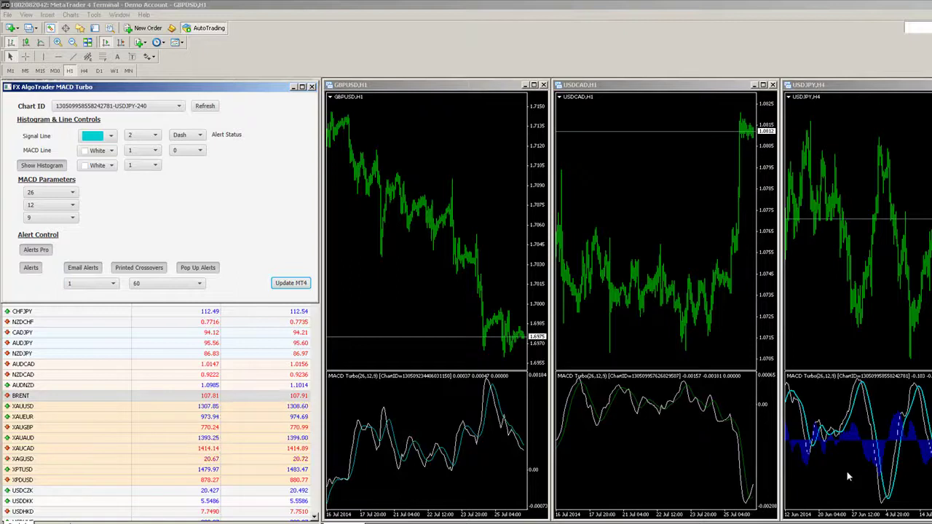
{"action": "left_click", "coordinate": [135, 106]}
Set USDCAD-60 to a Dot-style signal line with the histogram shown, then update MT4.
{"action": "left_click", "coordinate": [125, 129]}
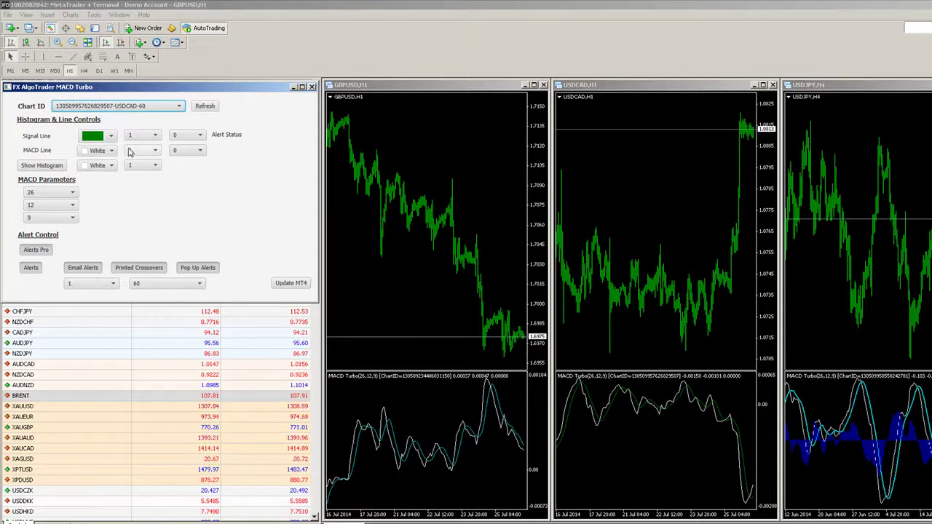
{"action": "left_click", "coordinate": [198, 135]}
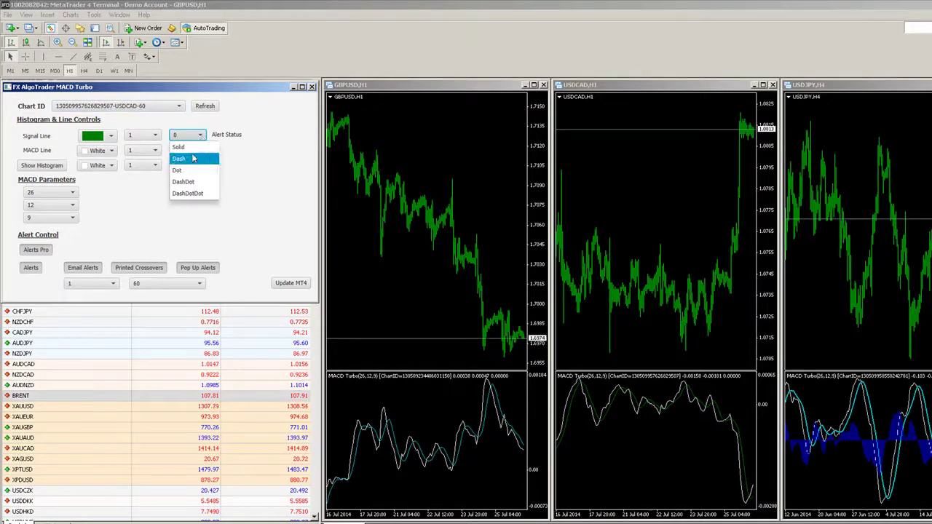
{"action": "left_click", "coordinate": [181, 170]}
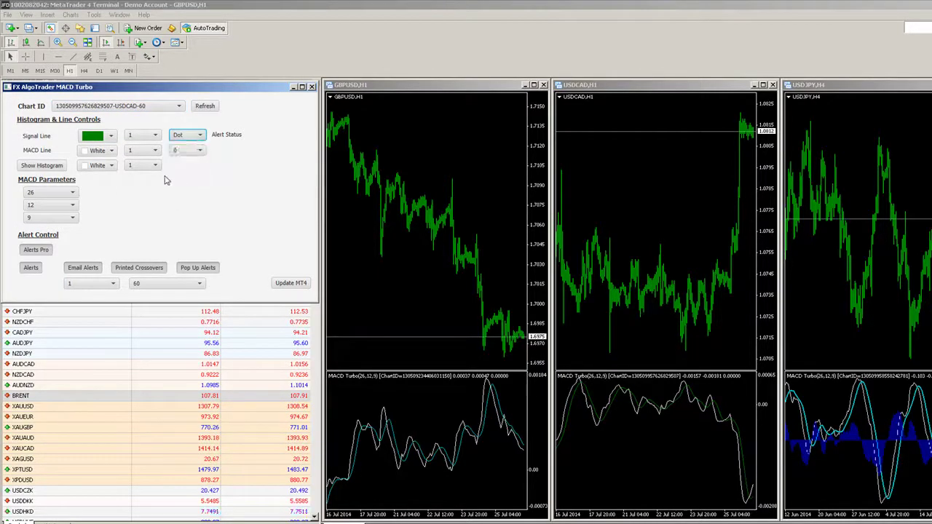
{"action": "left_click", "coordinate": [49, 167]}
{"action": "left_click", "coordinate": [291, 289]}
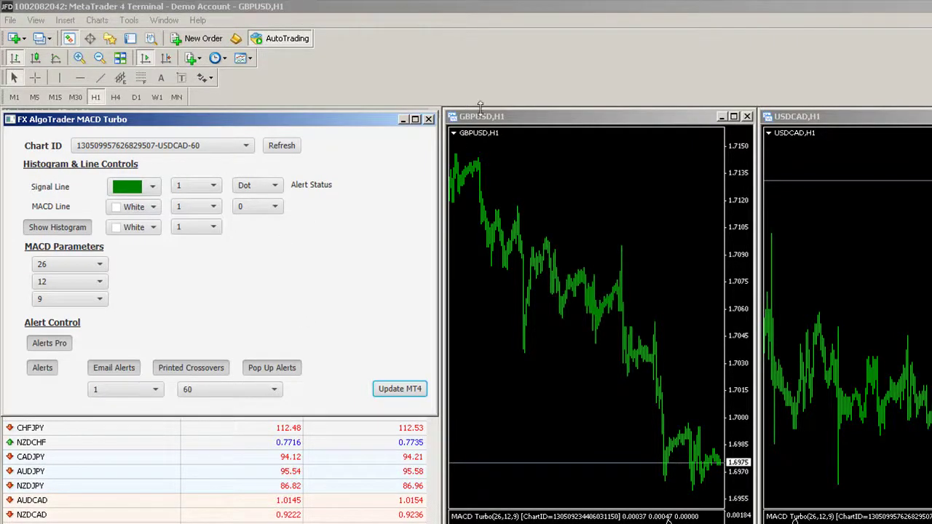
Close the MACD Turbo panel, shift the Product Catalog left, and browse Analytical Tools.
{"action": "left_click", "coordinate": [430, 120]}
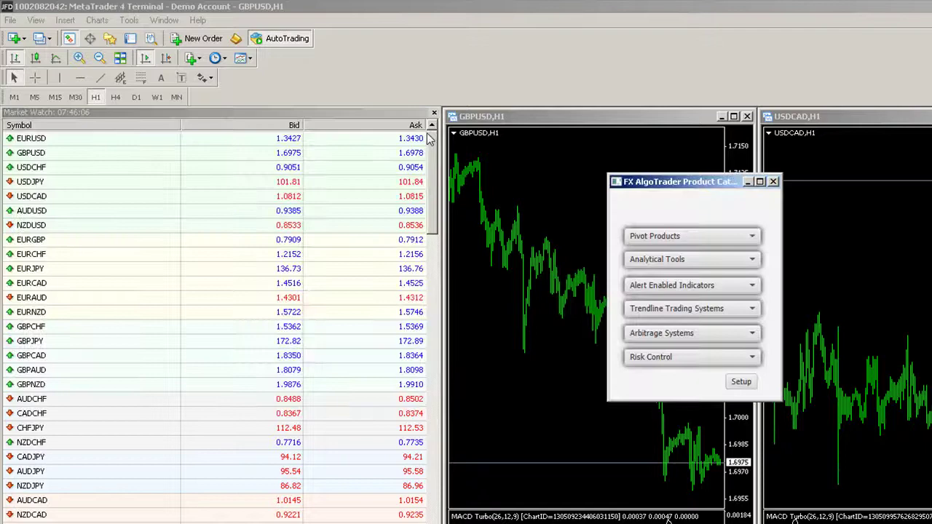
{"action": "mouse_move", "coordinate": [699, 182]}
{"action": "left_mouse_down"}
{"action": "mouse_move", "coordinate": [291, 198]}
{"action": "mouse_move", "coordinate": [251, 149]}
{"action": "mouse_move", "coordinate": [107, 132]}
{"action": "left_mouse_up"}
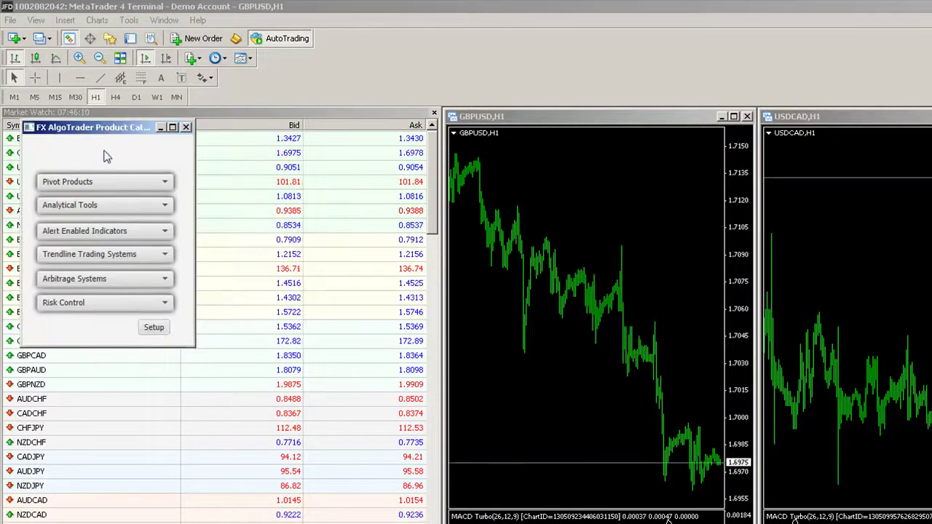
{"action": "left_click", "coordinate": [102, 205]}
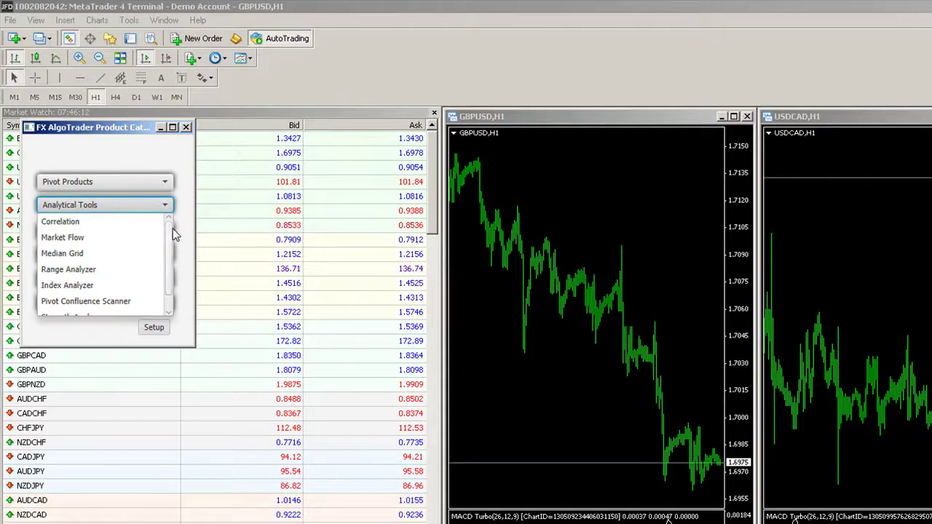
{"action": "mouse_move", "coordinate": [172, 230]}
{"action": "left_mouse_down"}
{"action": "mouse_move", "coordinate": [170, 242]}
{"action": "mouse_move", "coordinate": [172, 209]}
{"action": "left_mouse_up"}
{"action": "left_click", "coordinate": [165, 206]}
Launch MACD Turbo from Alert Enabled Indicators and move its panel off the charts.
{"action": "left_click", "coordinate": [102, 230]}
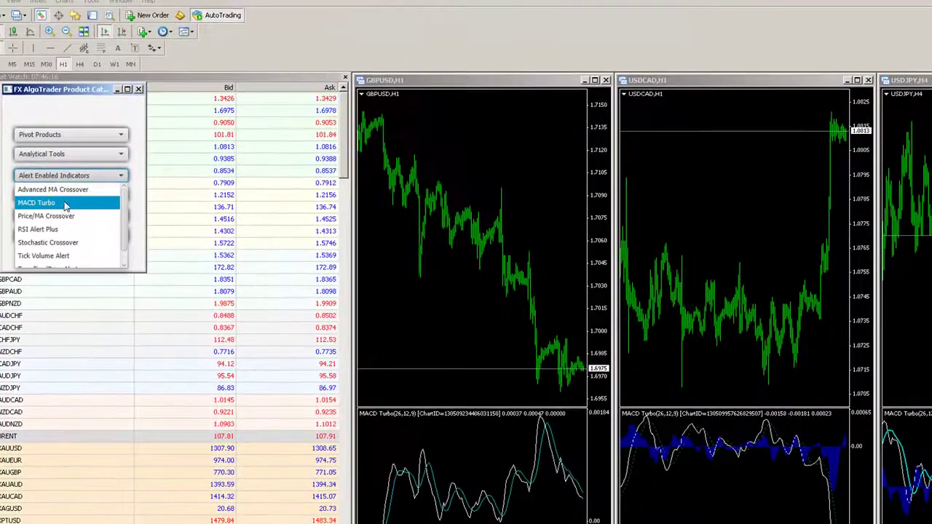
{"action": "left_click", "coordinate": [45, 202]}
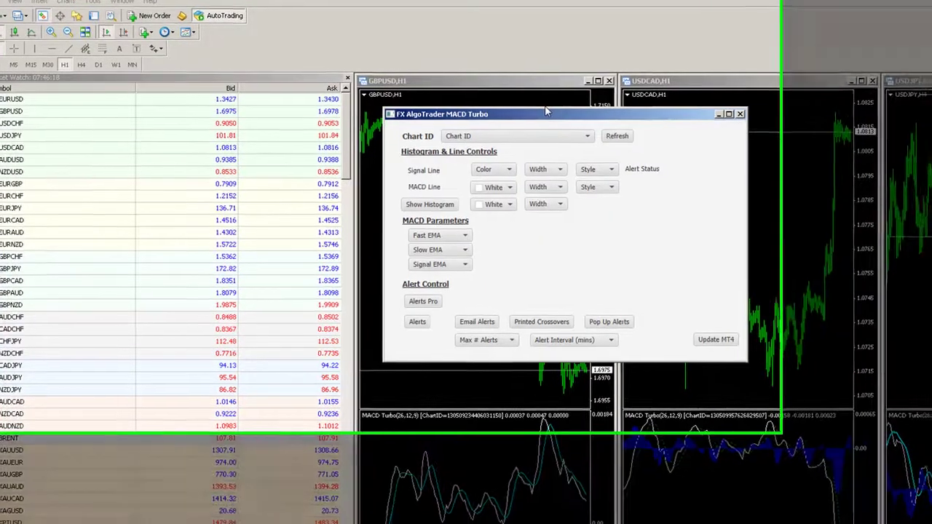
{"action": "mouse_move", "coordinate": [546, 113]}
{"action": "left_mouse_down"}
{"action": "mouse_move", "coordinate": [210, 148]}
{"action": "mouse_move", "coordinate": [202, 124]}
{"action": "left_mouse_up"}
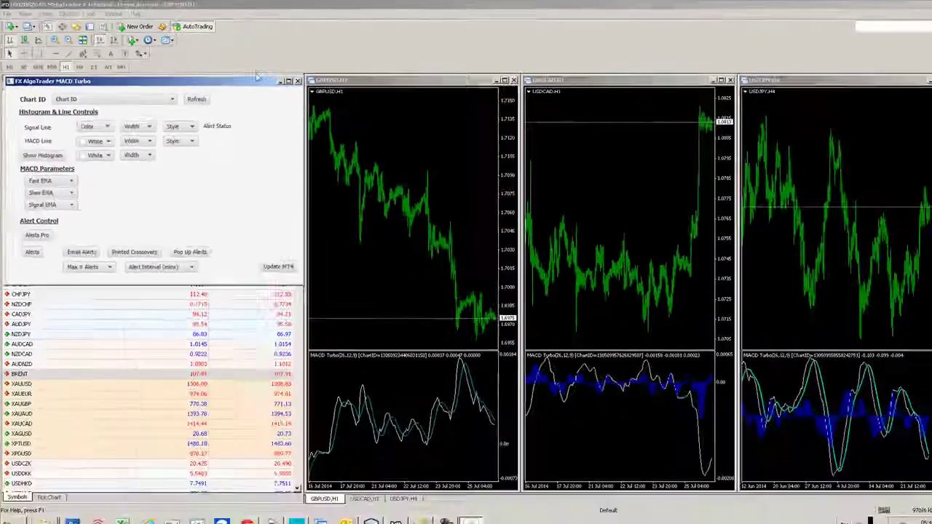
{"action": "right_click", "coordinate": [592, 373]}
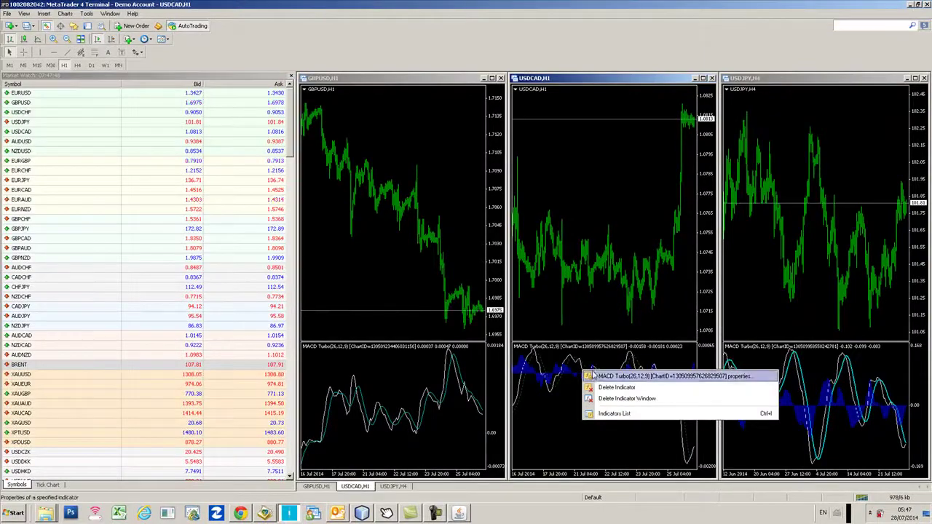
{"action": "left_click", "coordinate": [612, 375]}
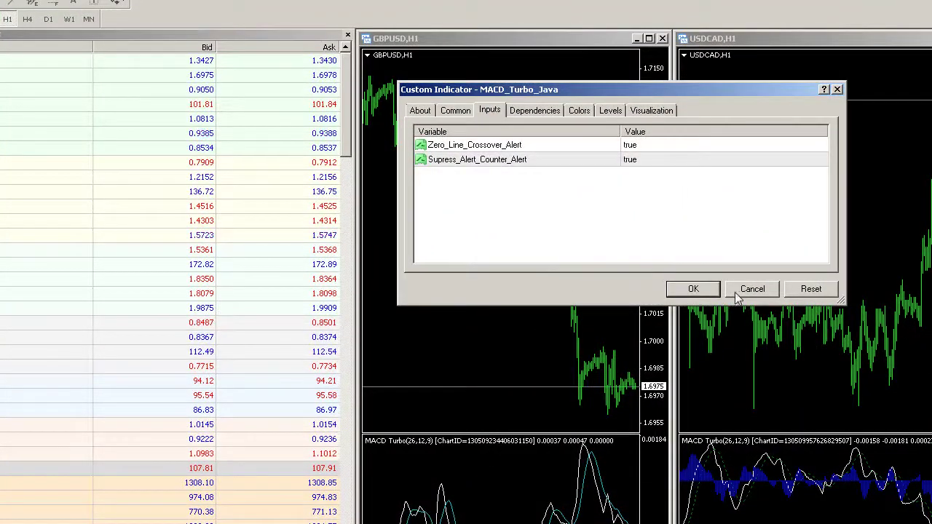
{"action": "left_click", "coordinate": [757, 289]}
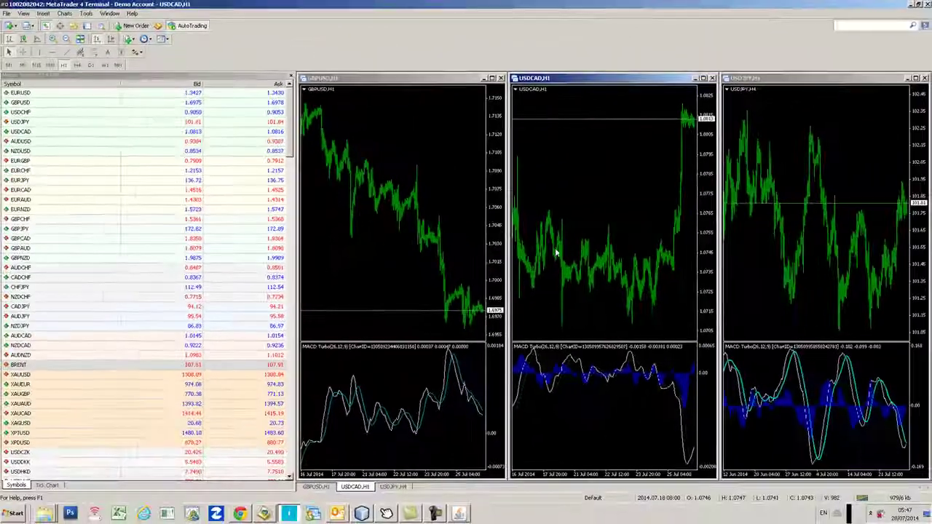